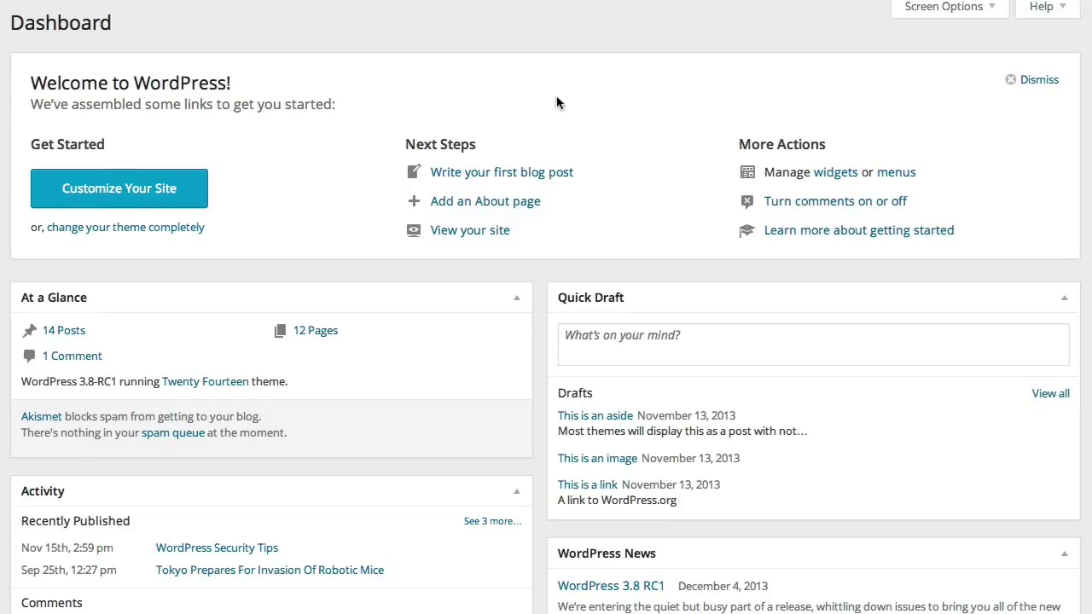
Dismiss the Welcome to WordPress panel so At a Glance and Quick Draft lead the dashboard
scroll(657, 151, down, 1)
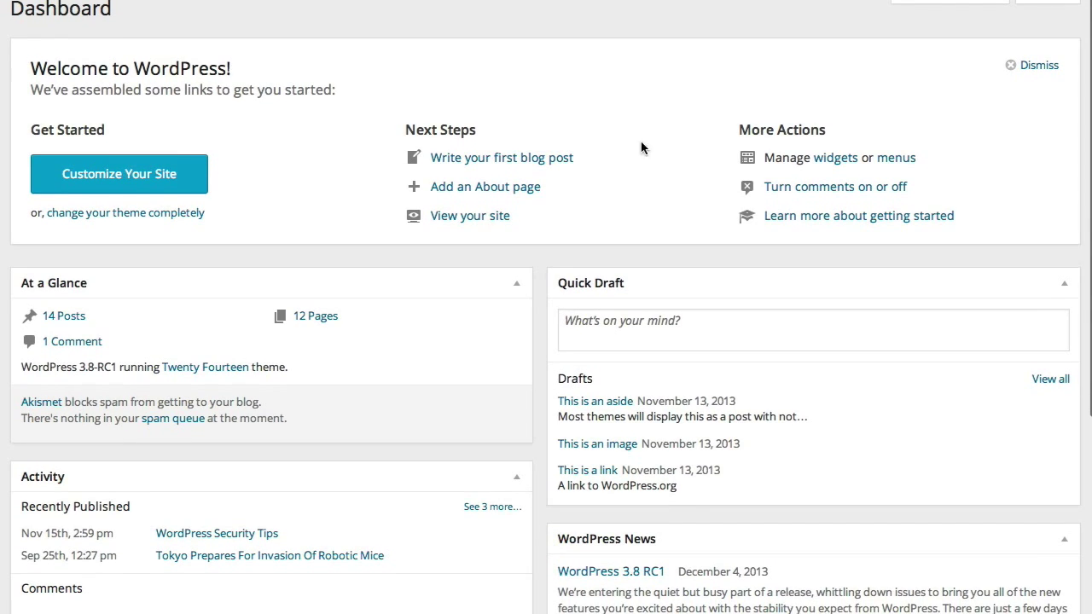
scroll(646, 142, down, 1)
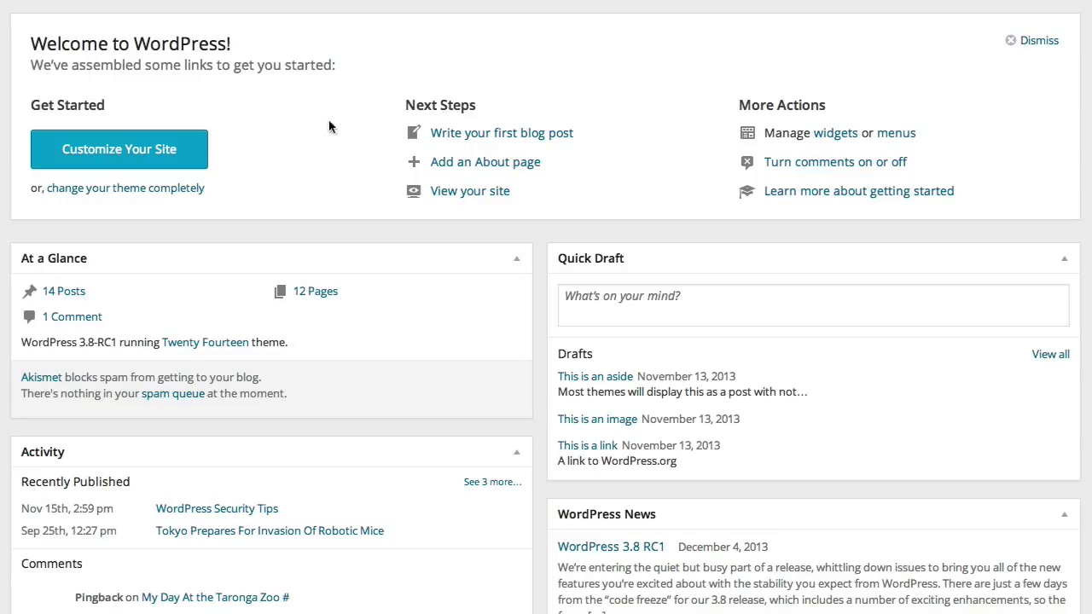
scroll(465, 119, up, 1)
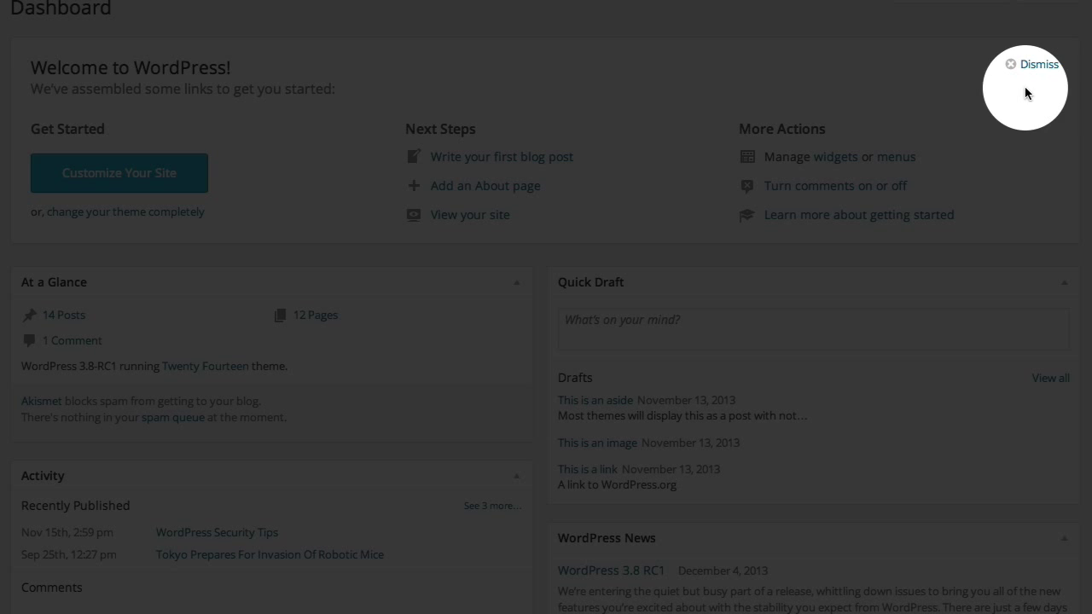
click(1035, 68)
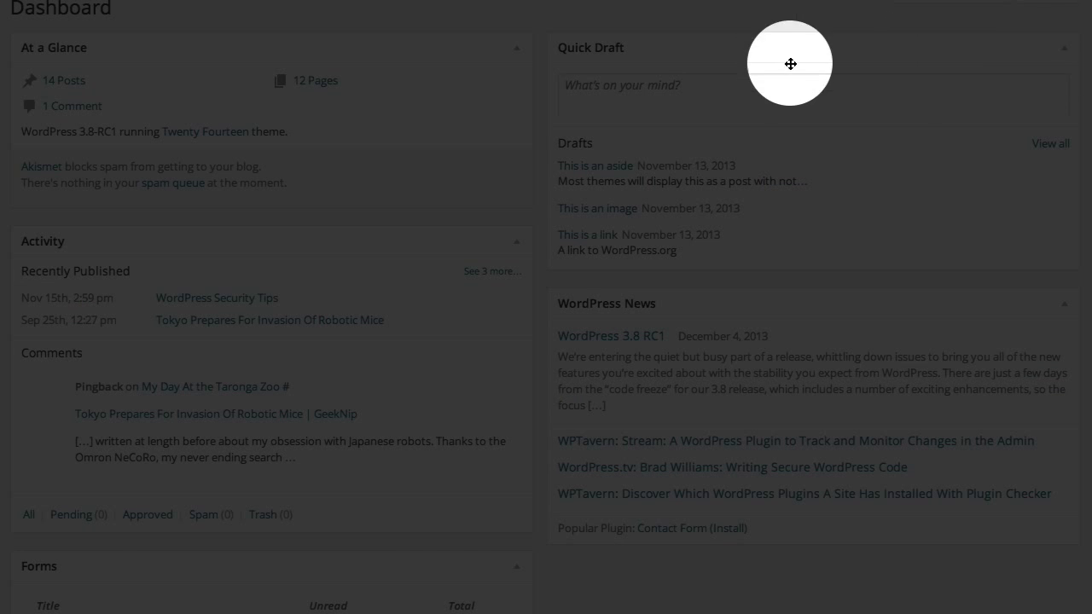
scroll(697, 88, up, 1)
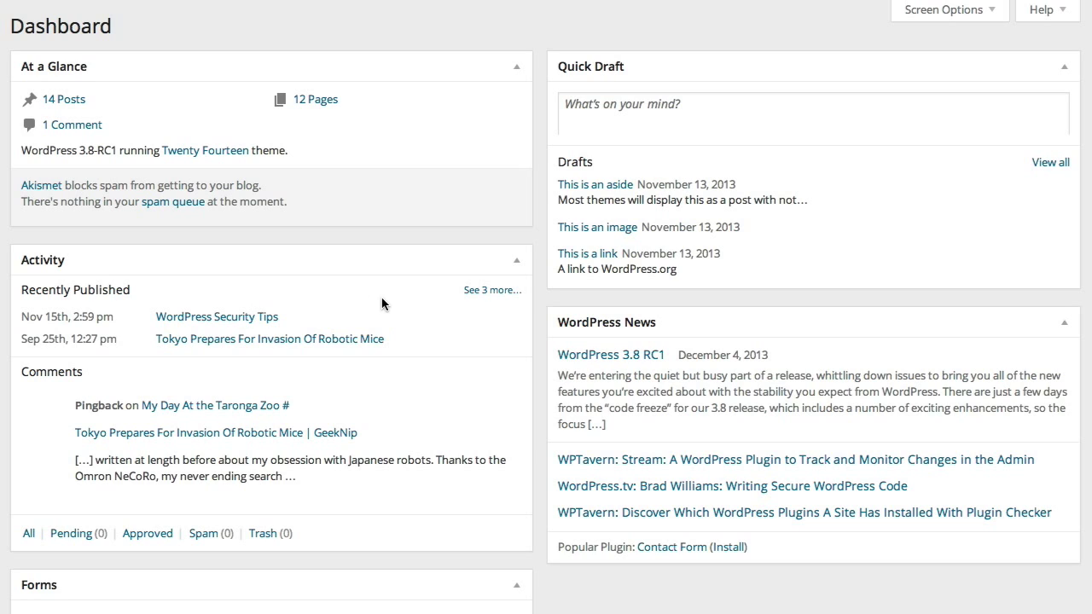
scroll(418, 309, down, 1)
mouse_move(361, 389)
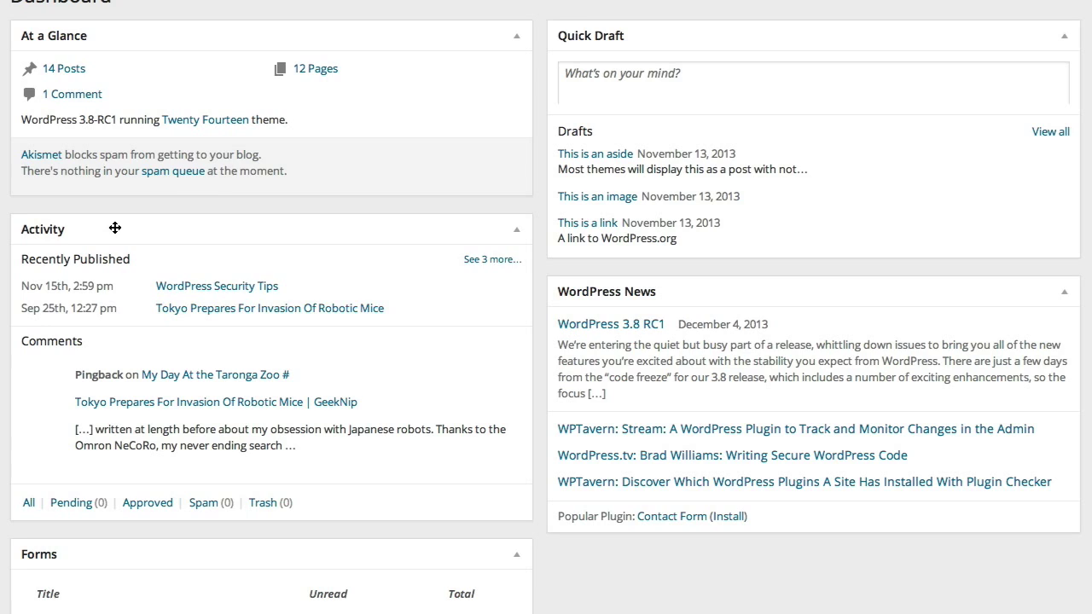
scroll(223, 182, up, 1)
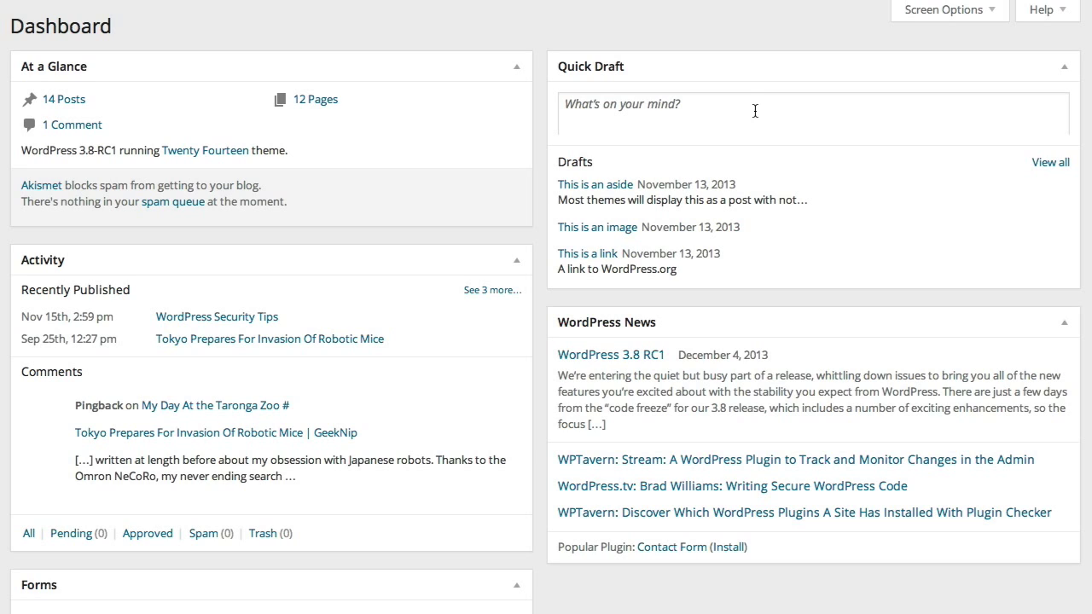
Save a Quick Draft titled 'my new blog idea' with a short description
click(622, 109)
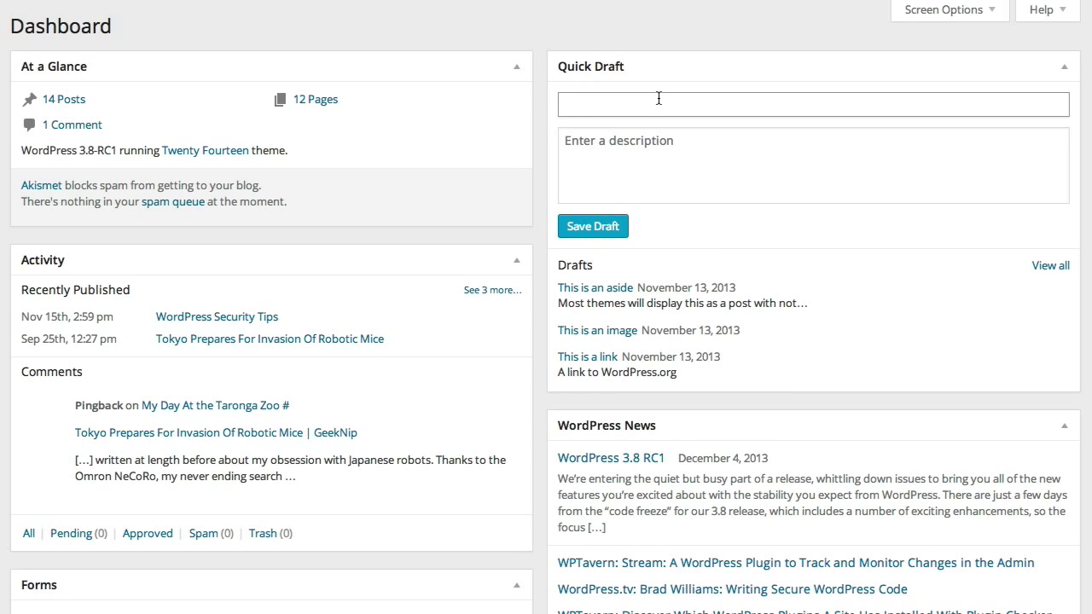
text(my new blog idea)
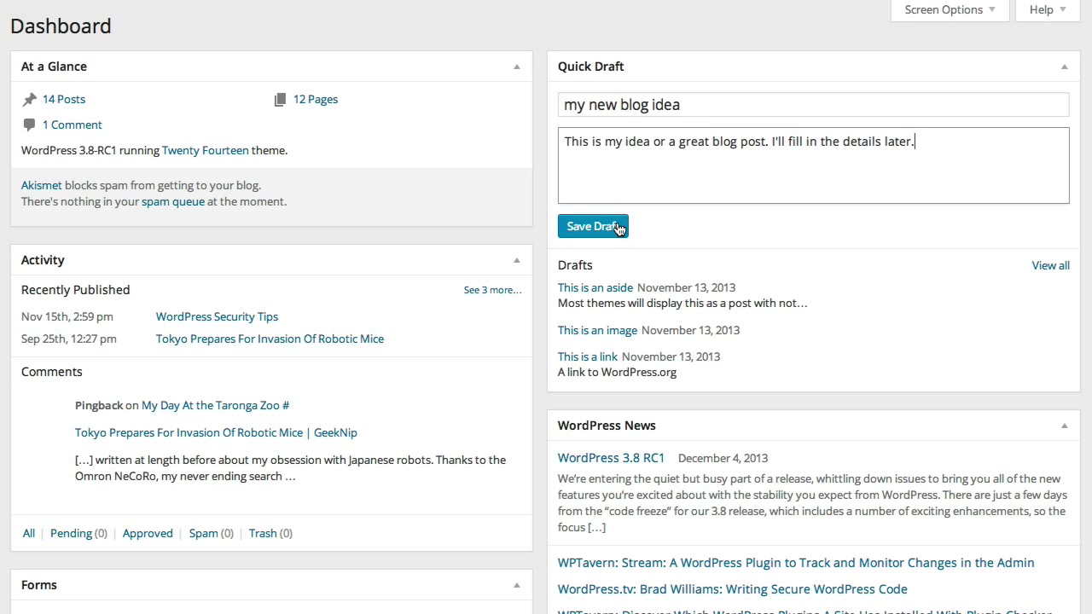
click(611, 226)
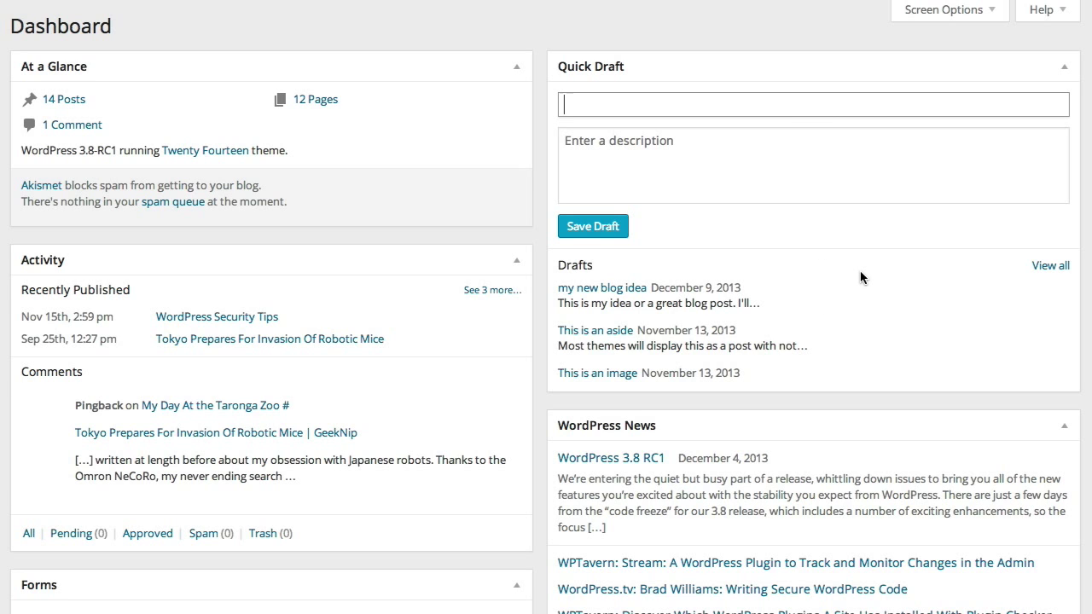
scroll(860, 271, down, 2)
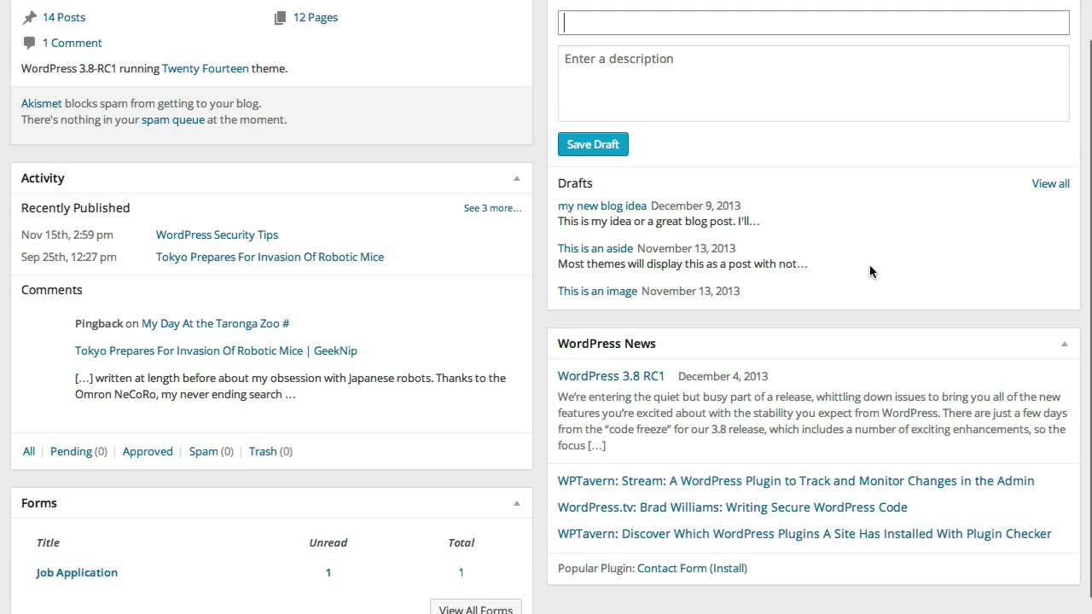
scroll(869, 264, up, 1)
scroll(869, 265, down, 1)
scroll(869, 271, down, 1)
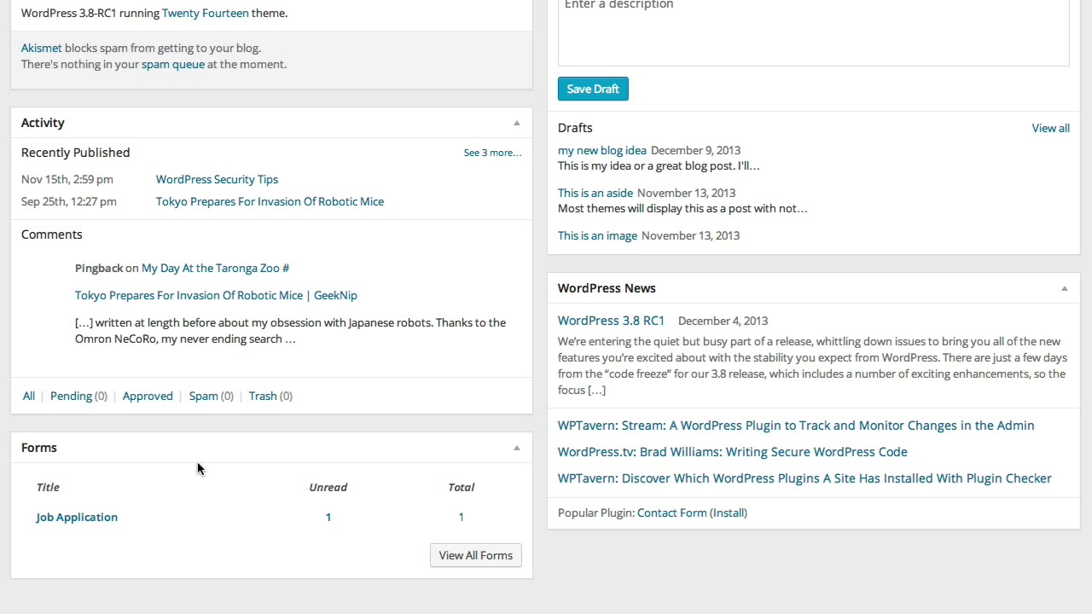
scroll(245, 457, down, 1)
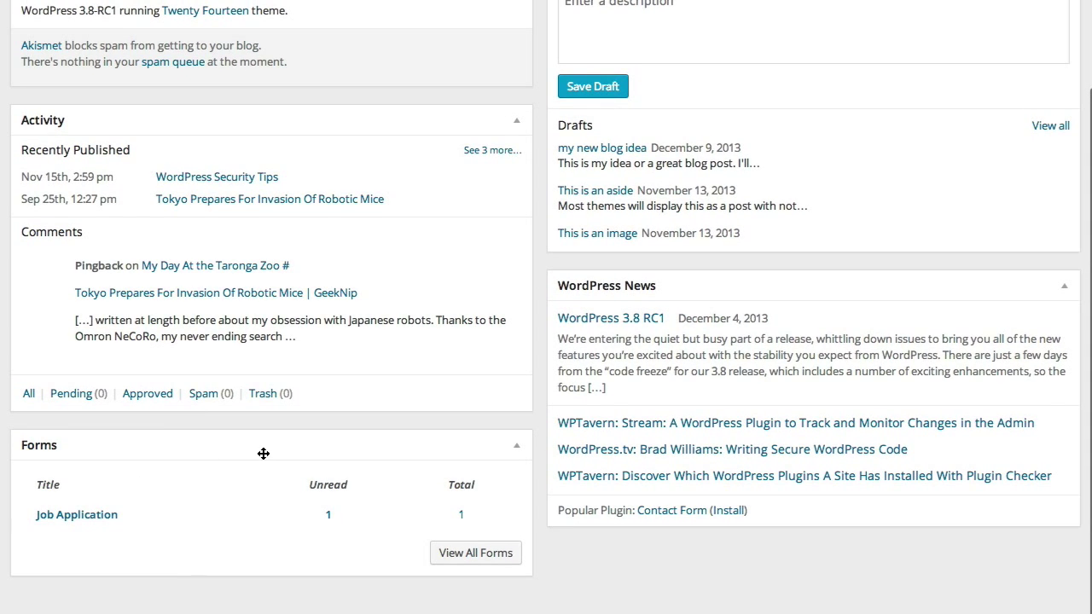
scroll(281, 426, up, 1)
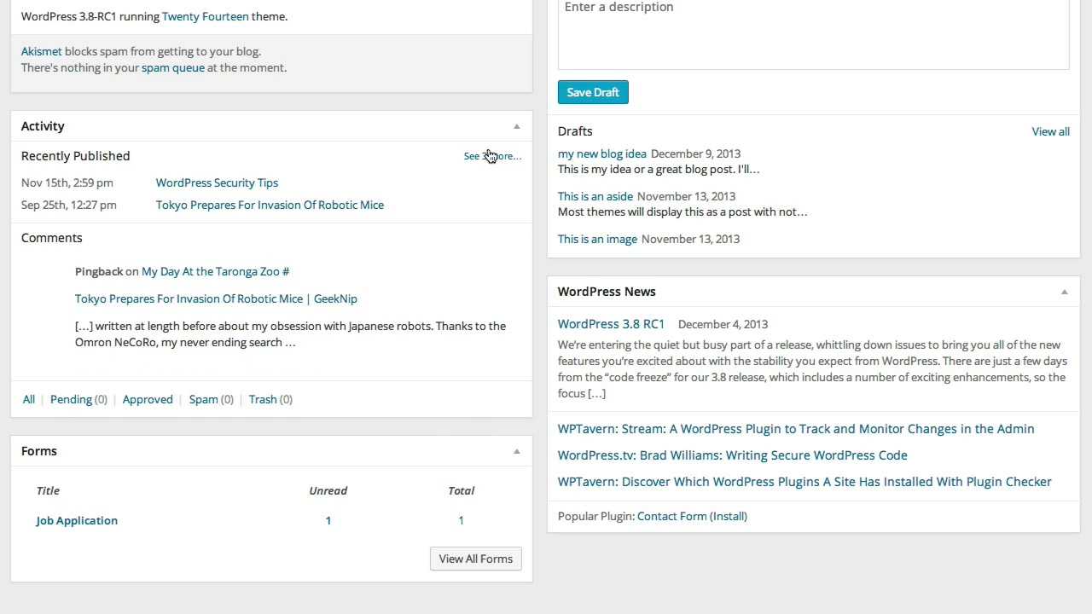
scroll(392, 157, up, 2)
scroll(333, 207, up, 1)
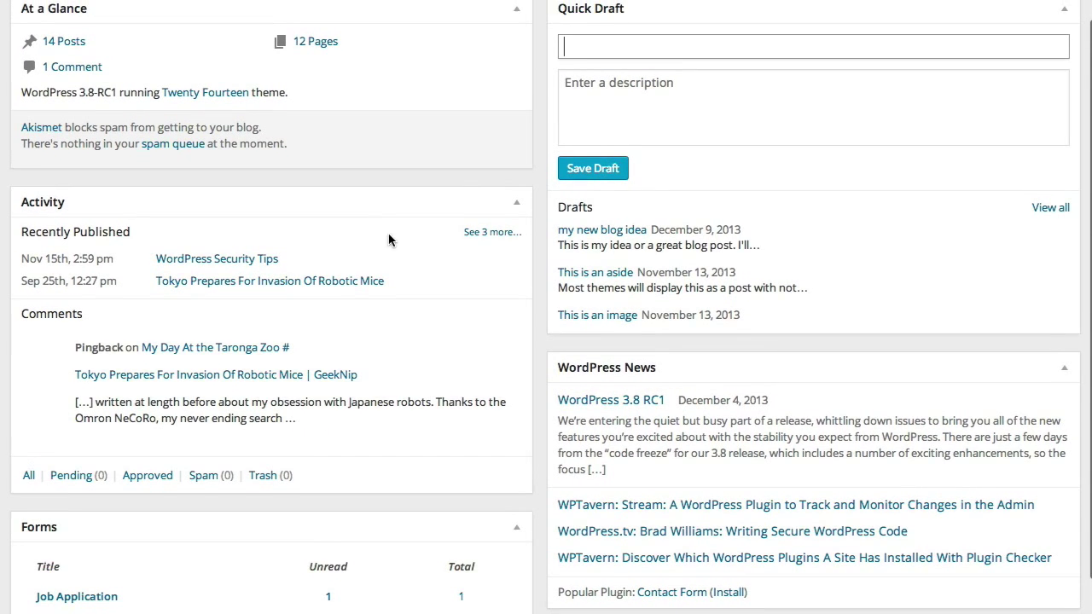
mouse_move(373, 347)
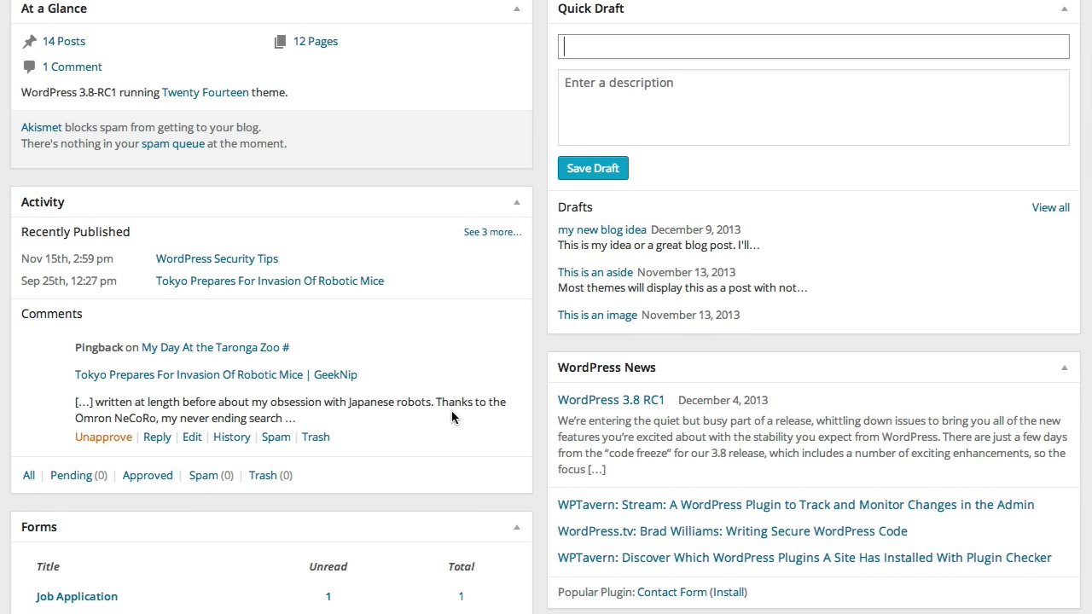
scroll(451, 412, down, 2)
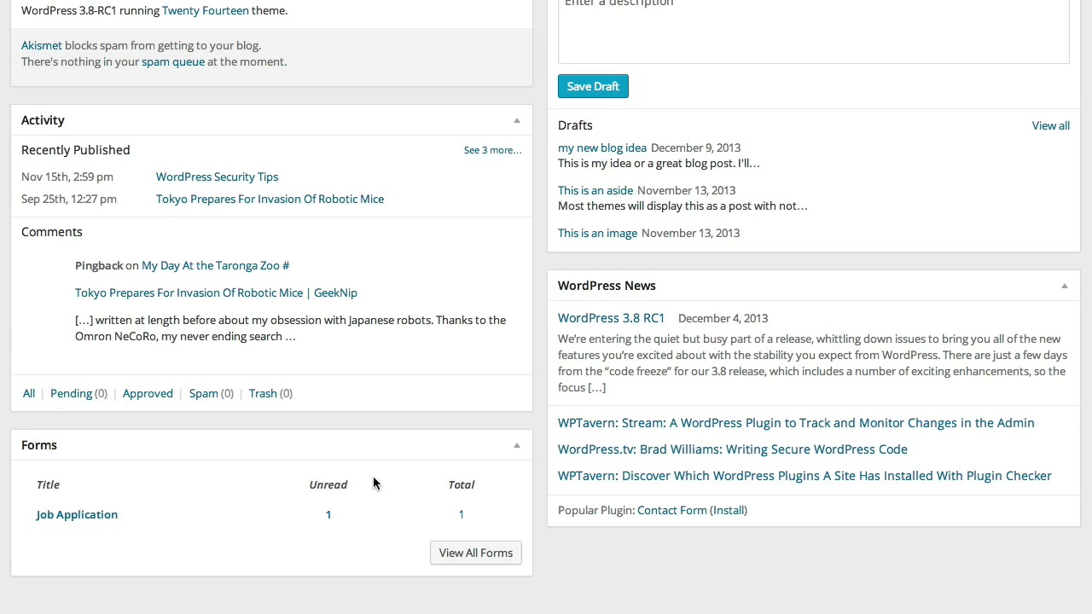
scroll(334, 277, up, 3)
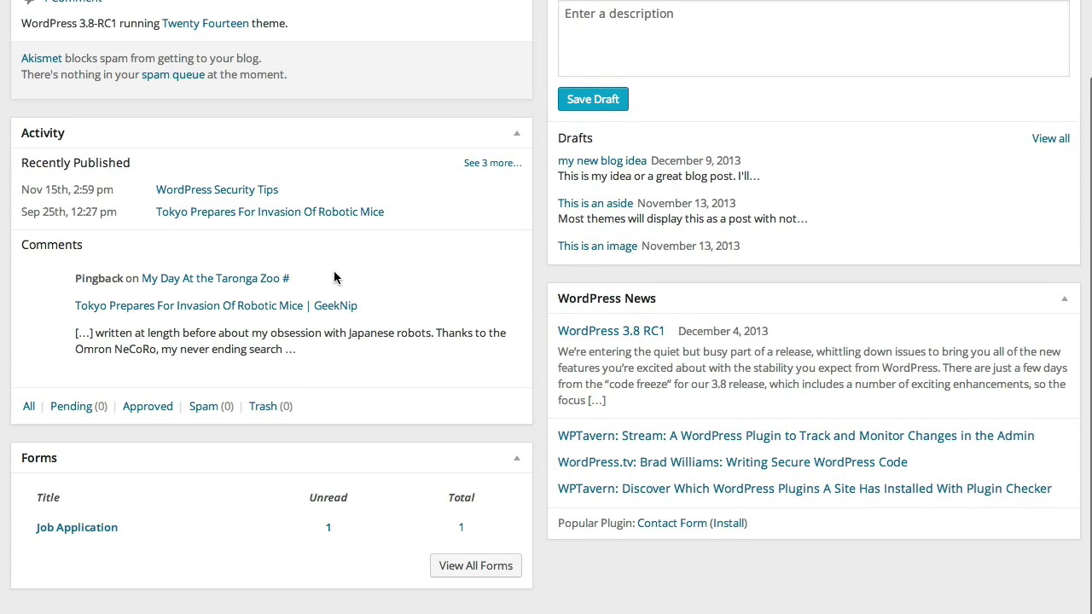
scroll(337, 273, up, 1)
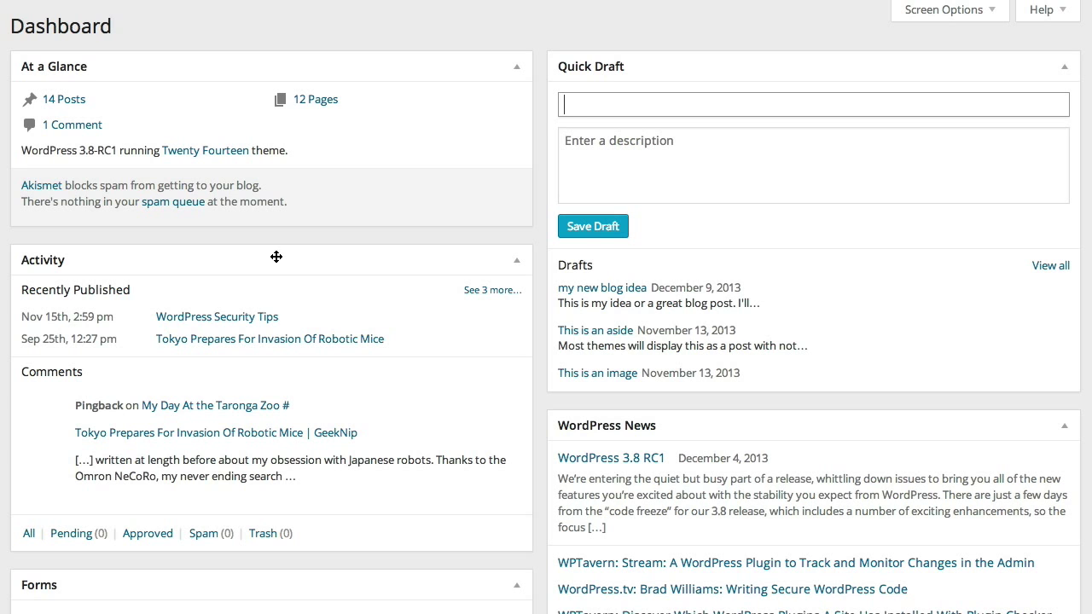
Drag Activity to the top of the right column and Quick Draft below At a Glance
drag(277, 257, 504, 184)
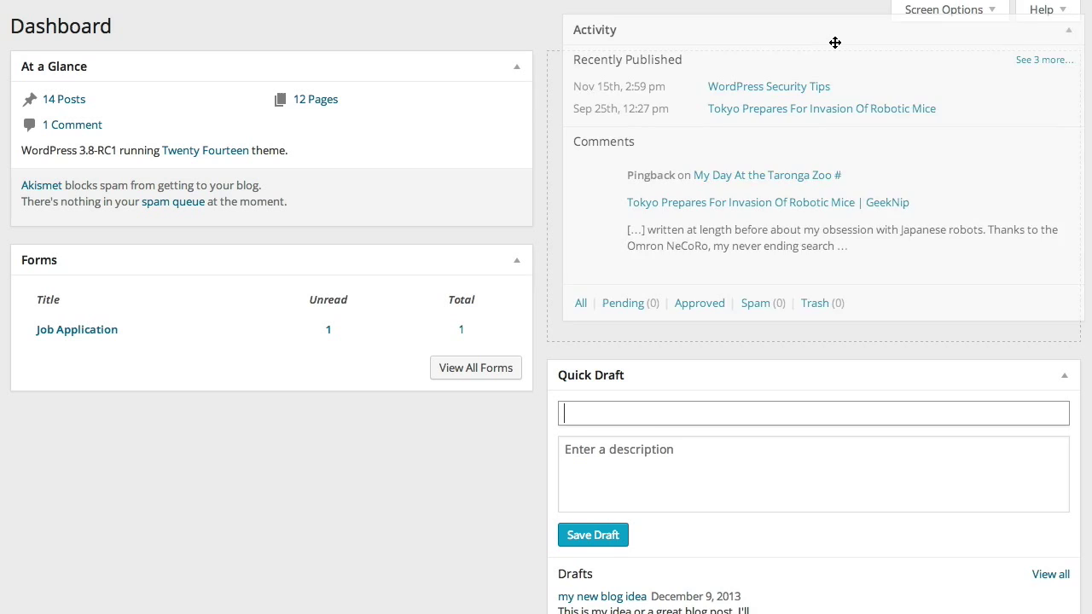
drag(835, 42, 835, 54)
drag(713, 398, 217, 234)
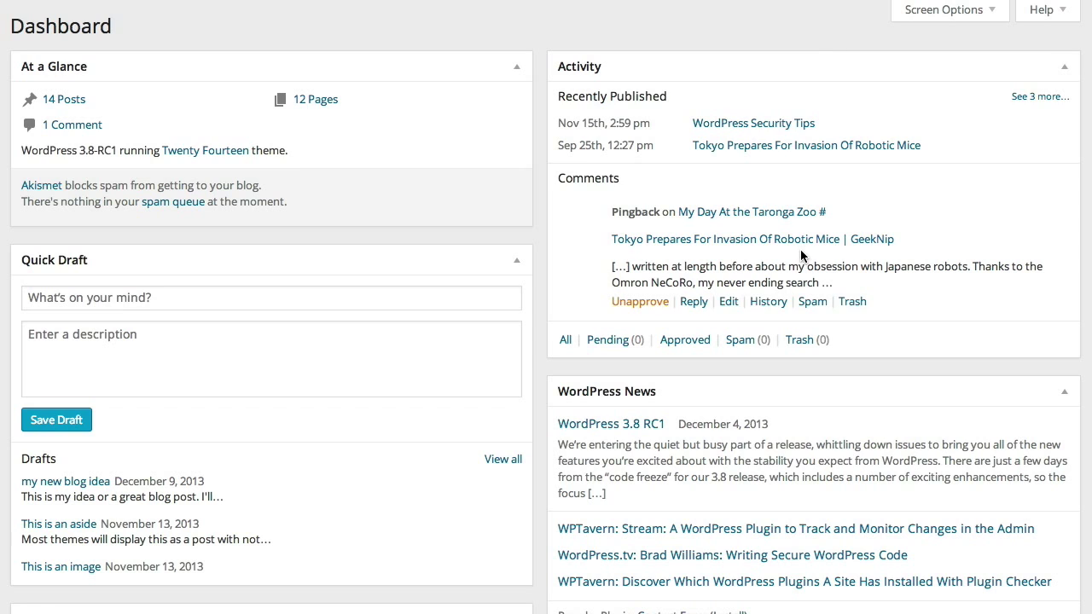
scroll(799, 249, down, 2)
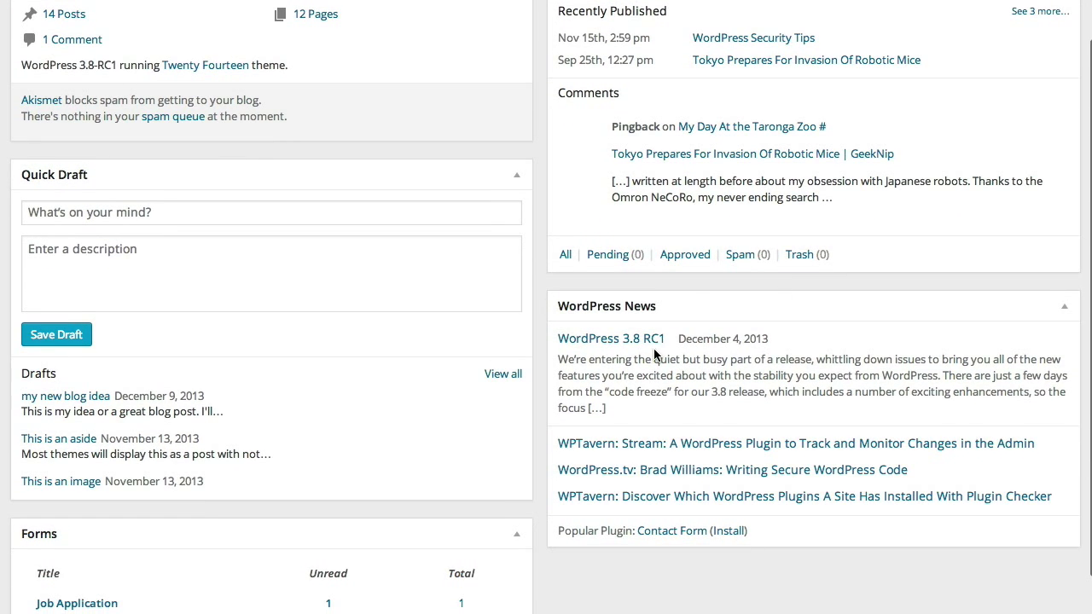
scroll(657, 351, down, 1)
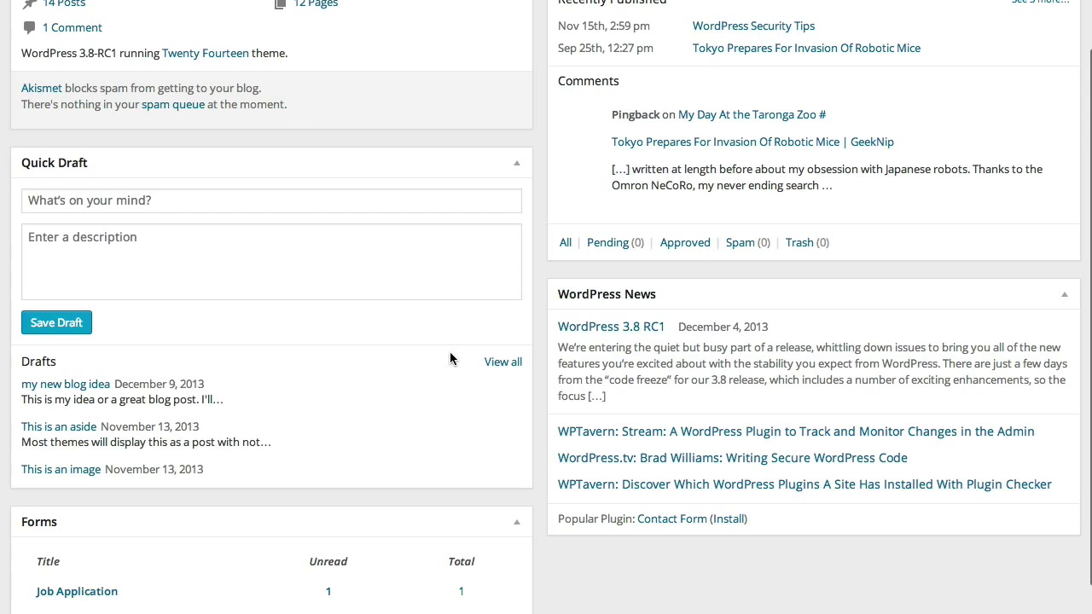
scroll(133, 518, down, 2)
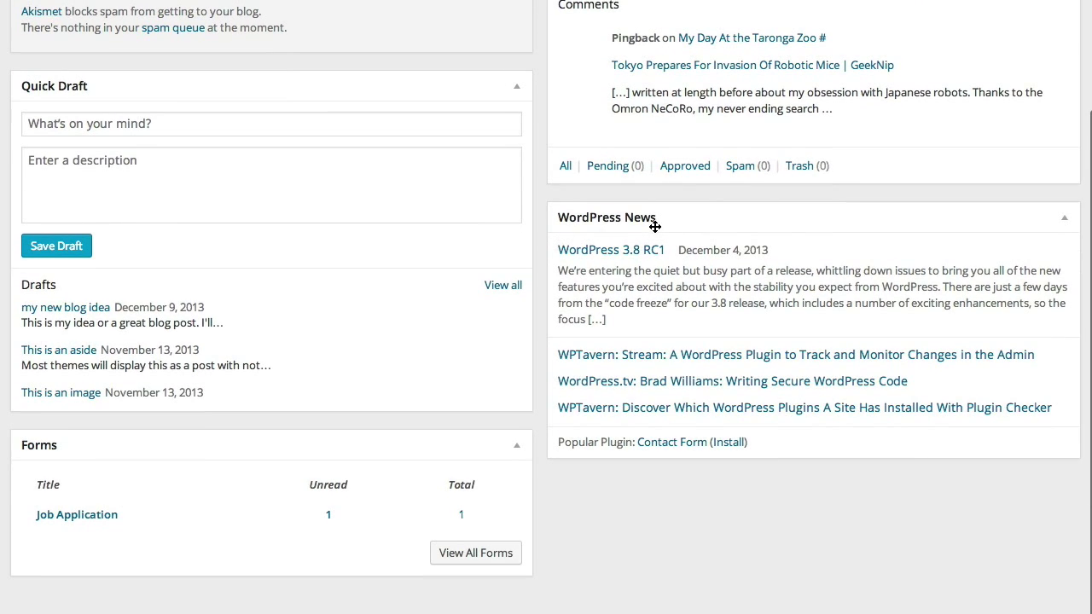
scroll(691, 228, up, 3)
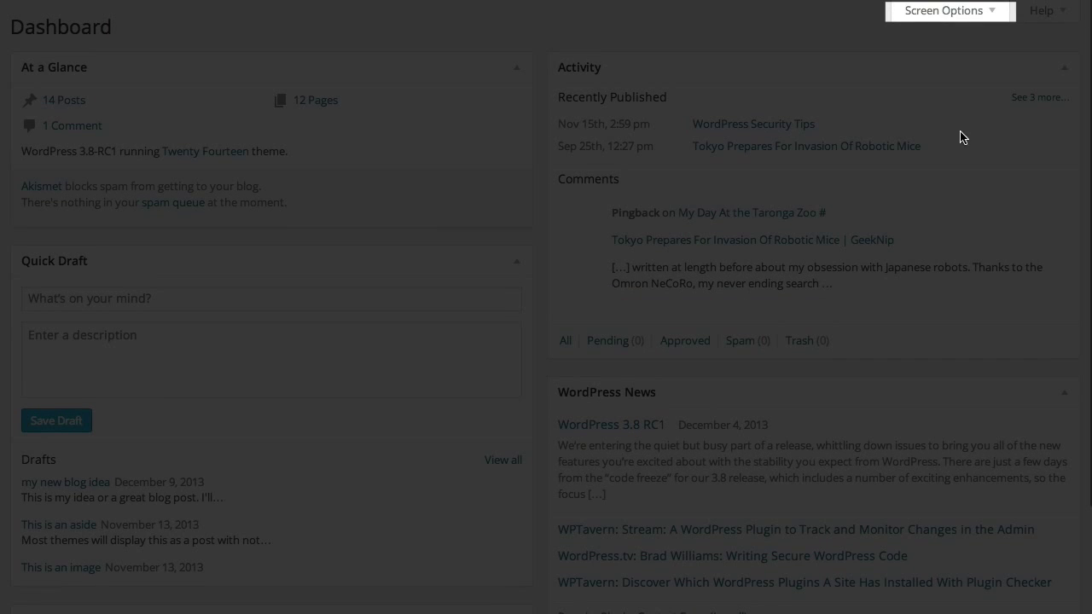
In Screen Options, uncheck Forms and WordPress News and check Welcome
click(995, 13)
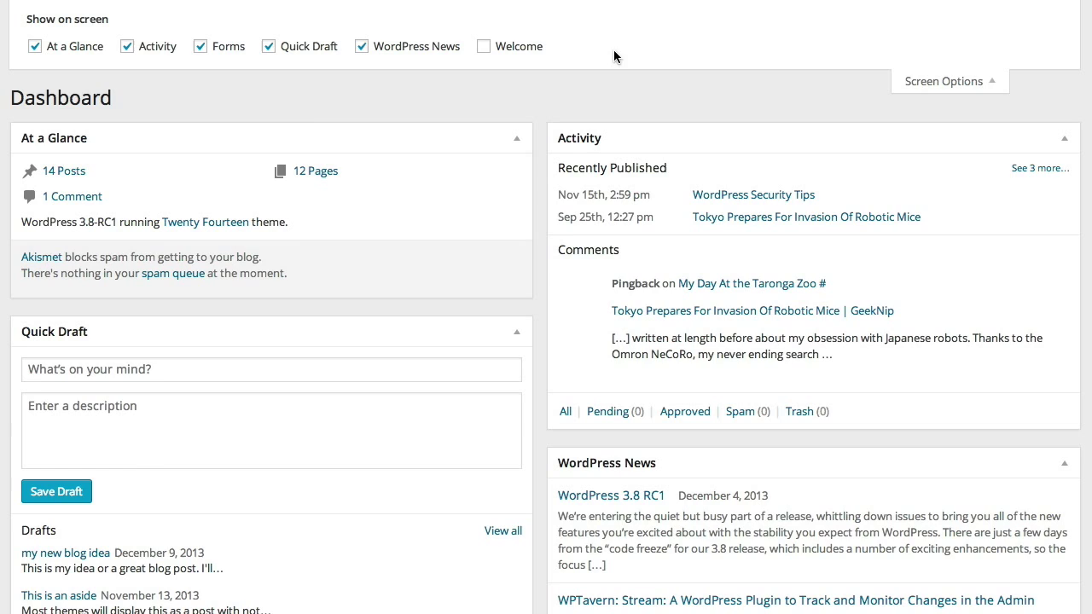
click(200, 47)
click(362, 48)
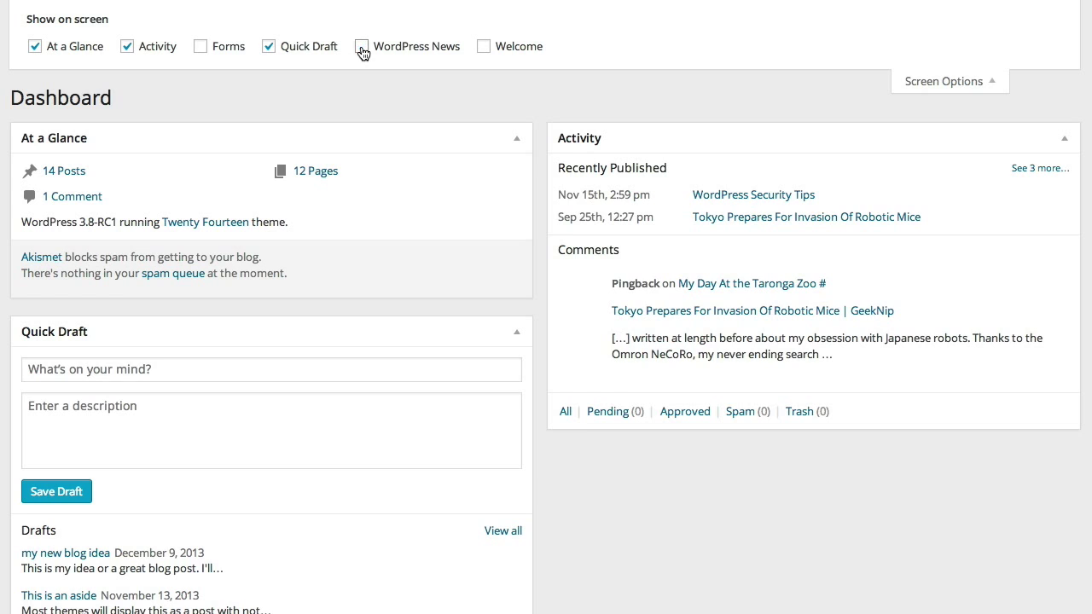
scroll(736, 168, down, 2)
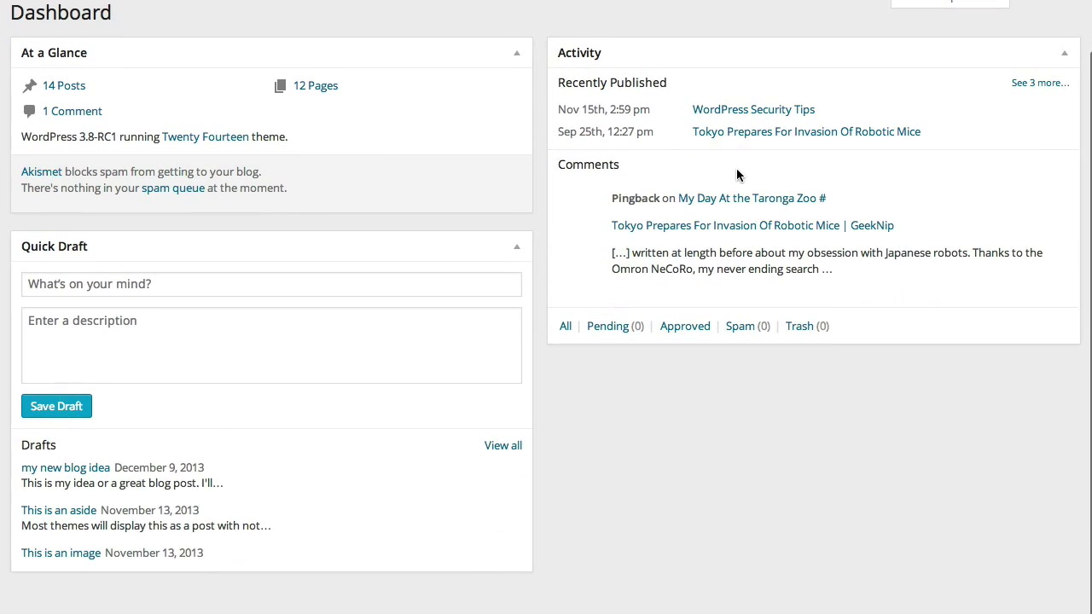
scroll(736, 174, up, 1)
mouse_move(773, 183)
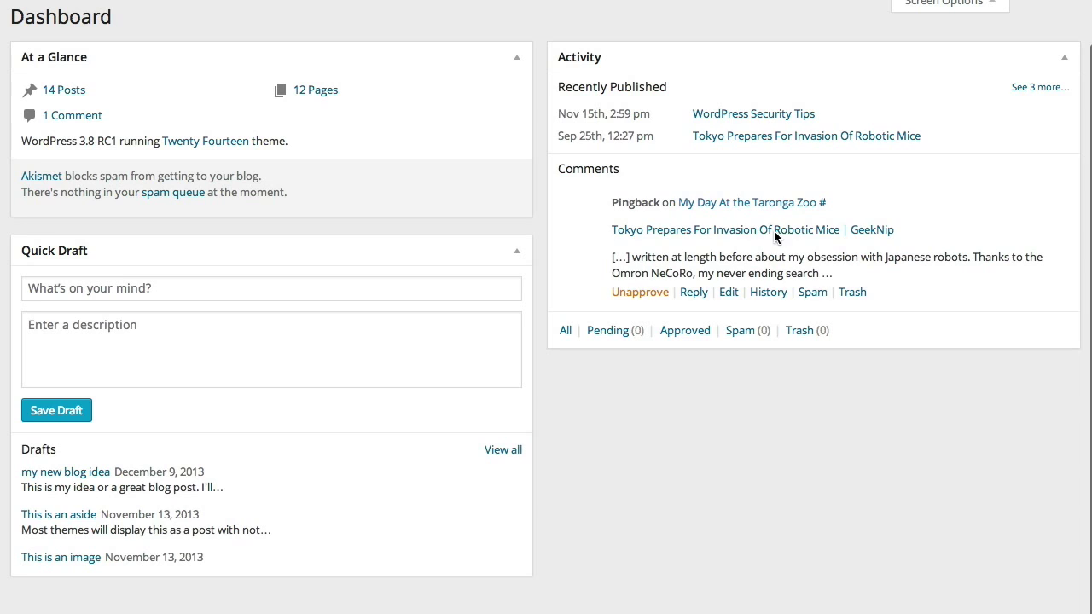
scroll(582, 120, up, 2)
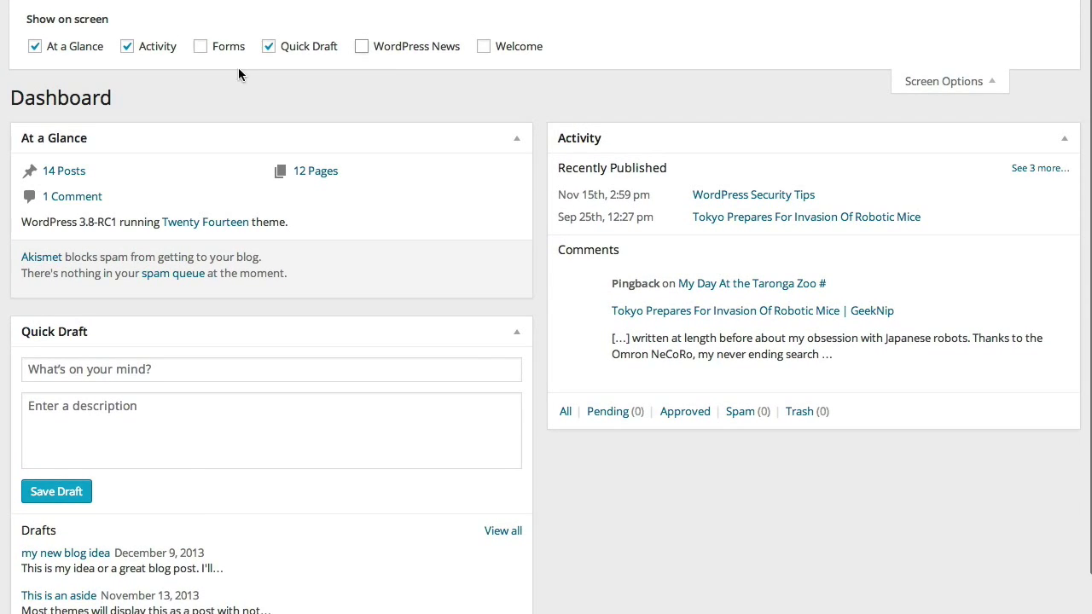
click(484, 48)
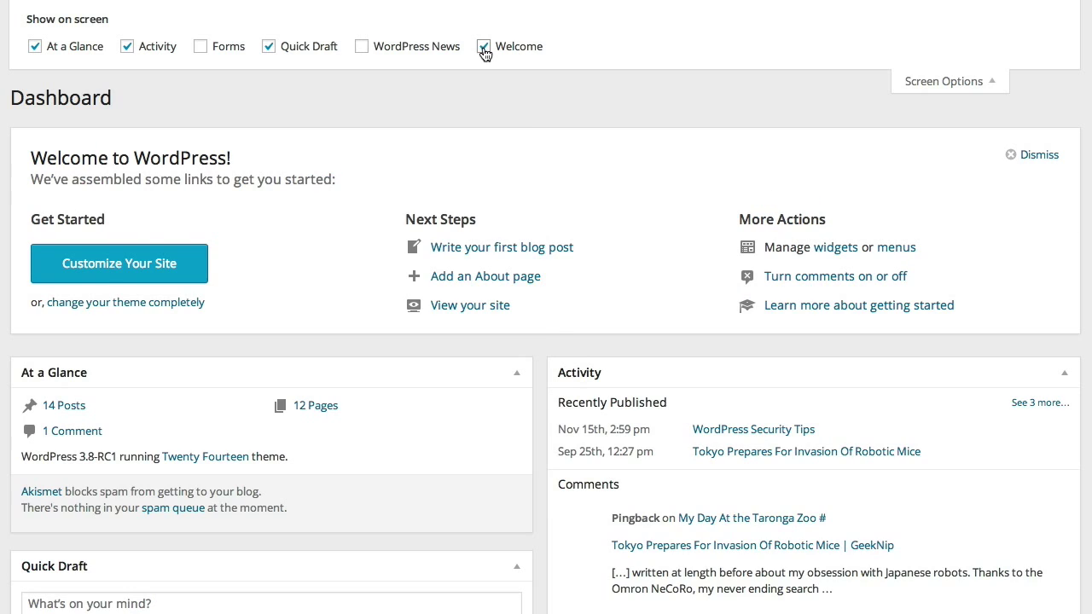
scroll(890, 139, down, 5)
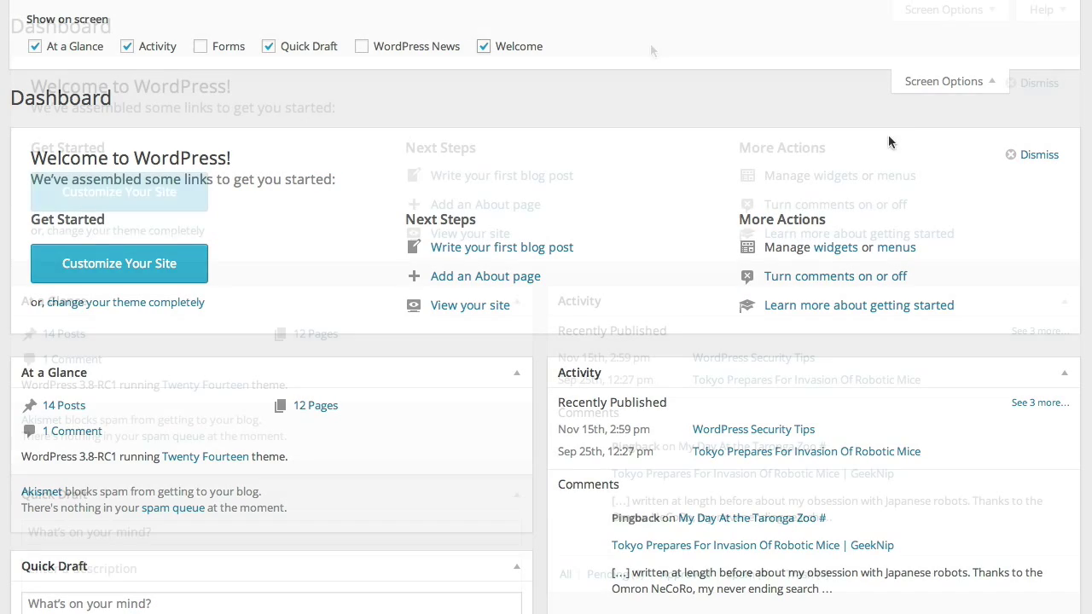
scroll(448, 284, down, 2)
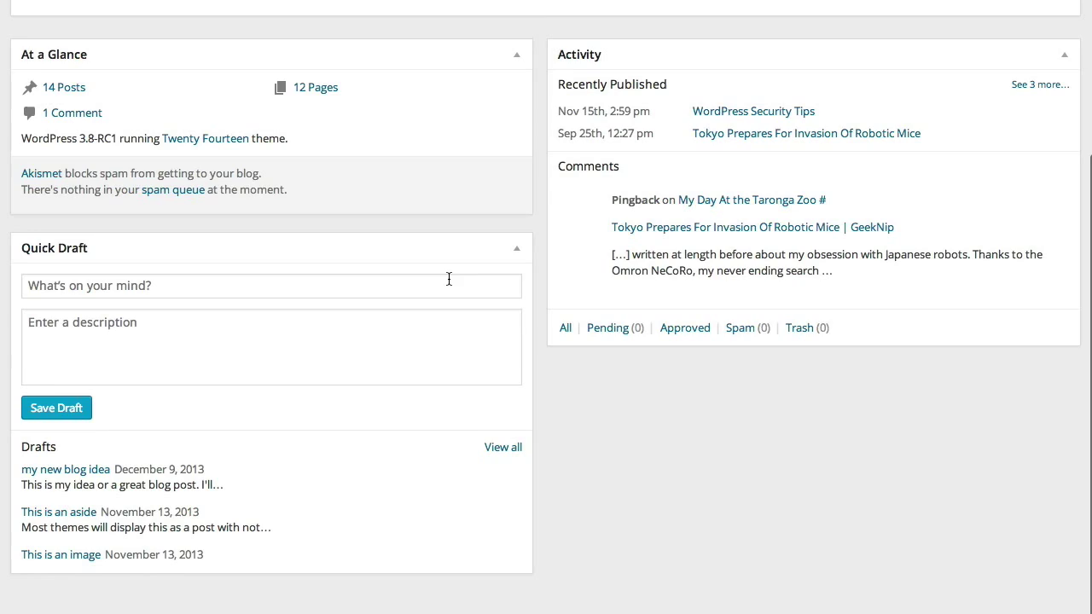
scroll(651, 138, up, 4)
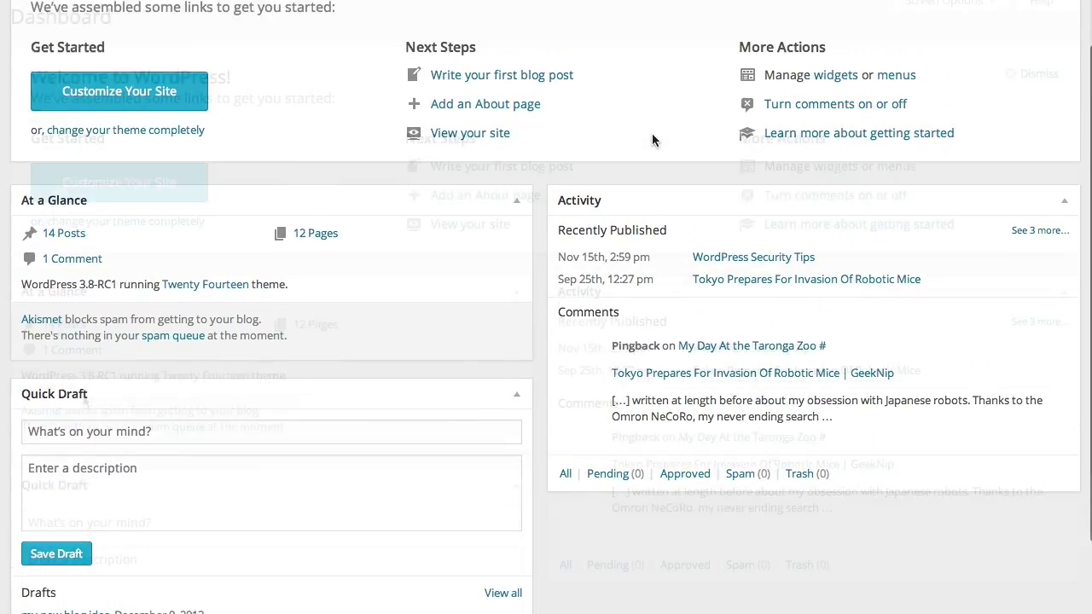
scroll(541, 333, down, 2)
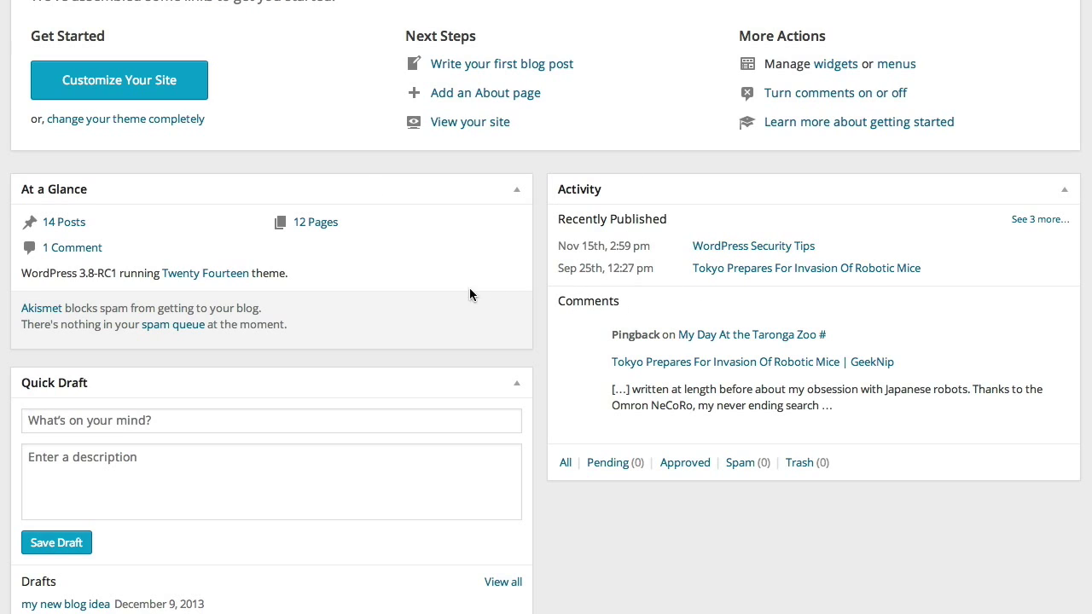
scroll(985, 520, down, 2)
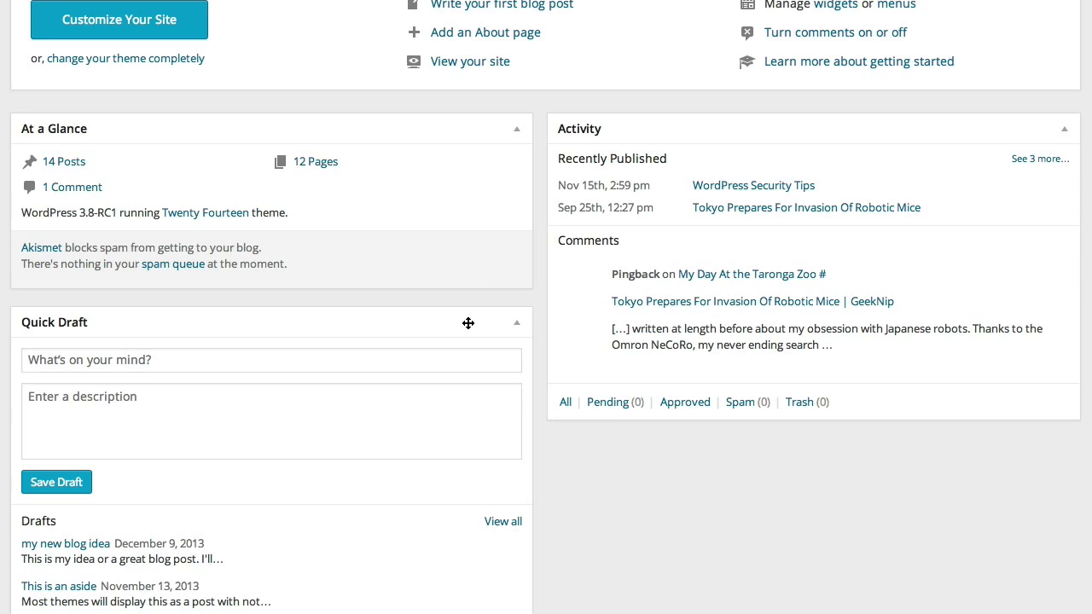
scroll(516, 288, up, 4)
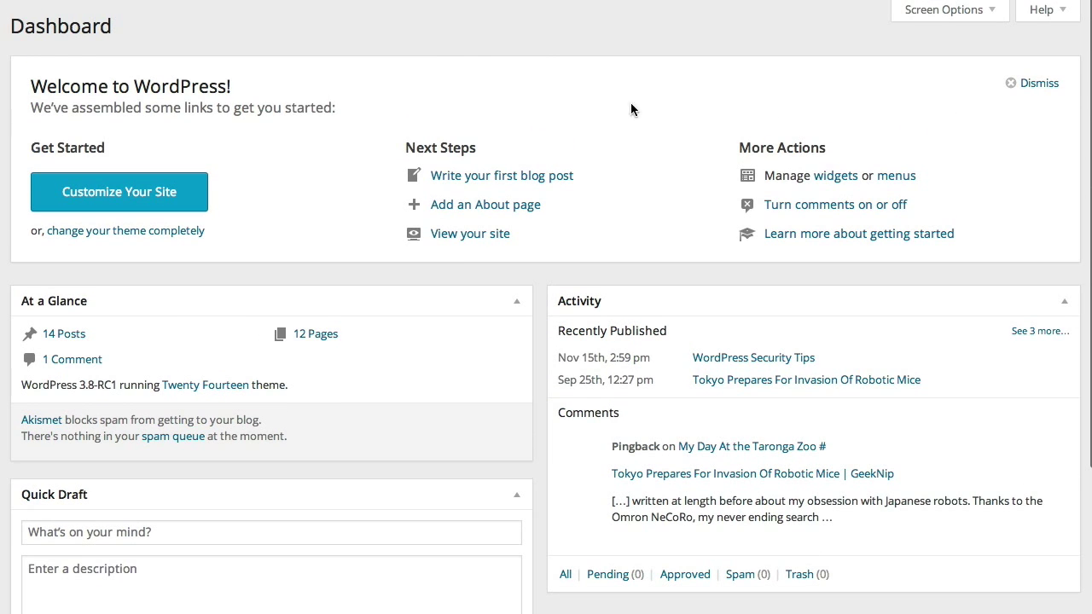